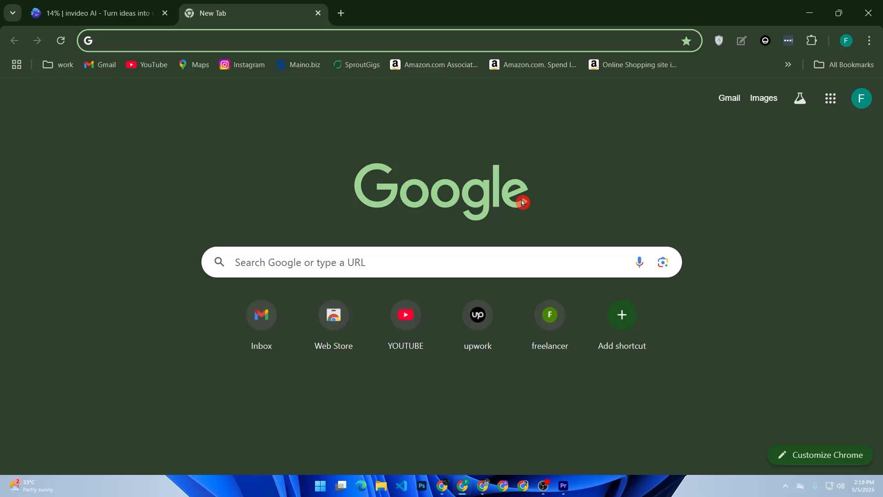
Step: Open the Shopify website, log in to the store admin and go to its Shipping and delivery settings
type("sho")
key("Return")
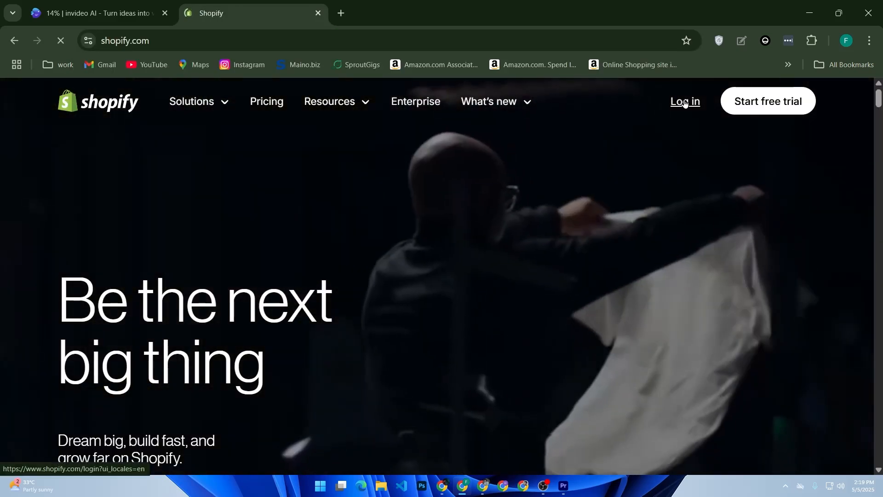
left_click(685, 102)
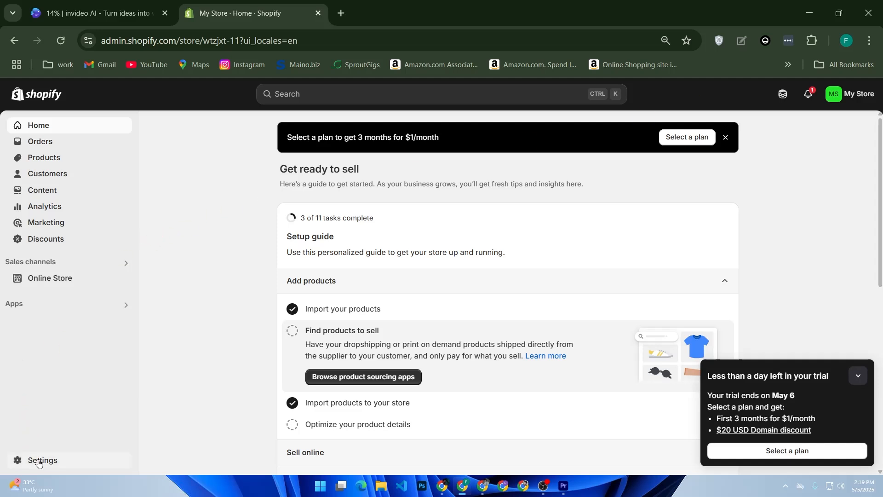
left_click(39, 461)
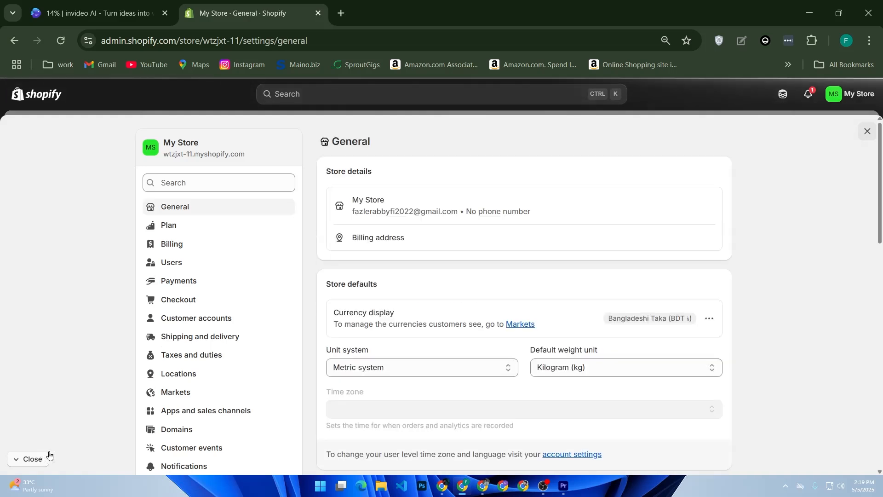
left_click(116, 343)
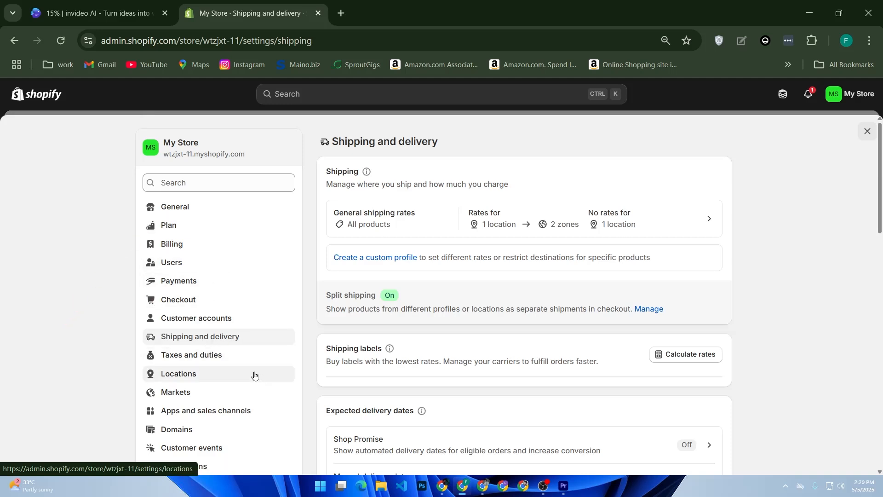
Step: Examine the form for creating a custom shipping profile, including its product selection and shipping zones, and return to the shipping settings
left_click(359, 260)
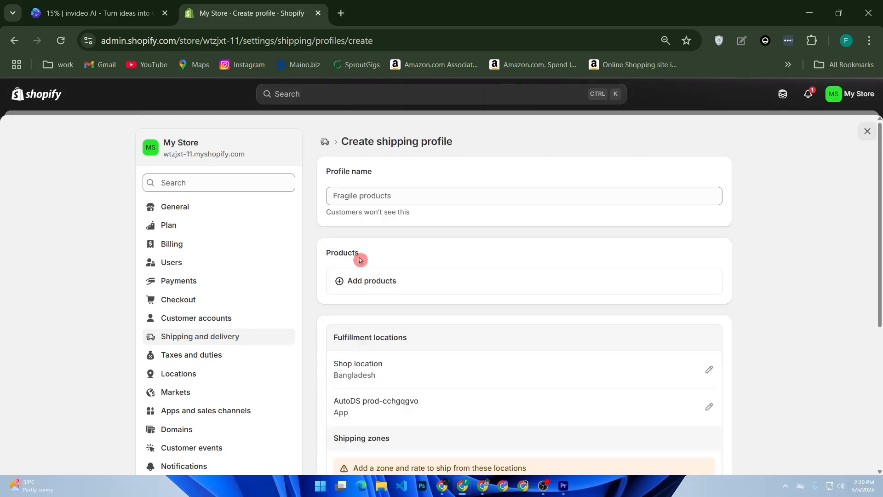
left_click(357, 195)
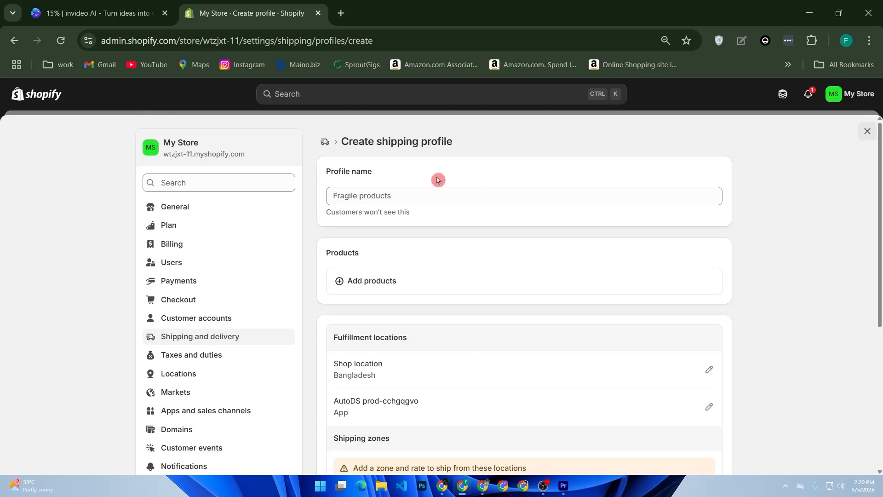
left_click(402, 286)
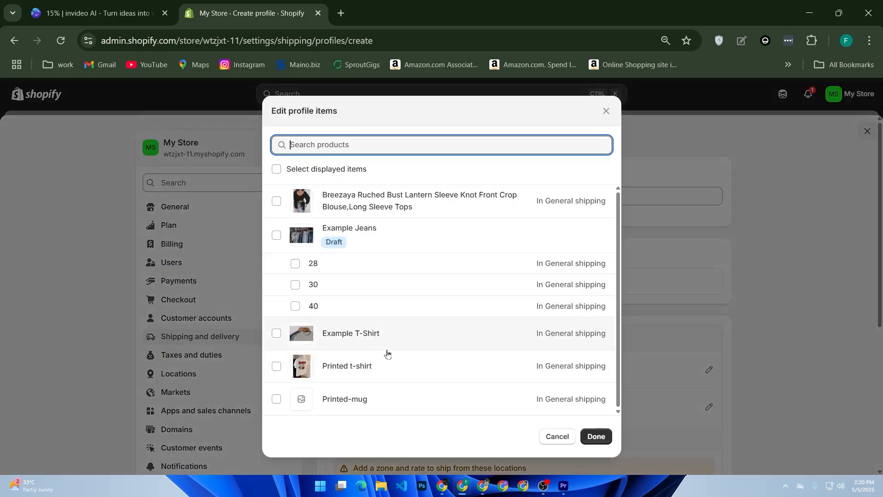
left_click(566, 436)
scroll(434, 391, "down", 5)
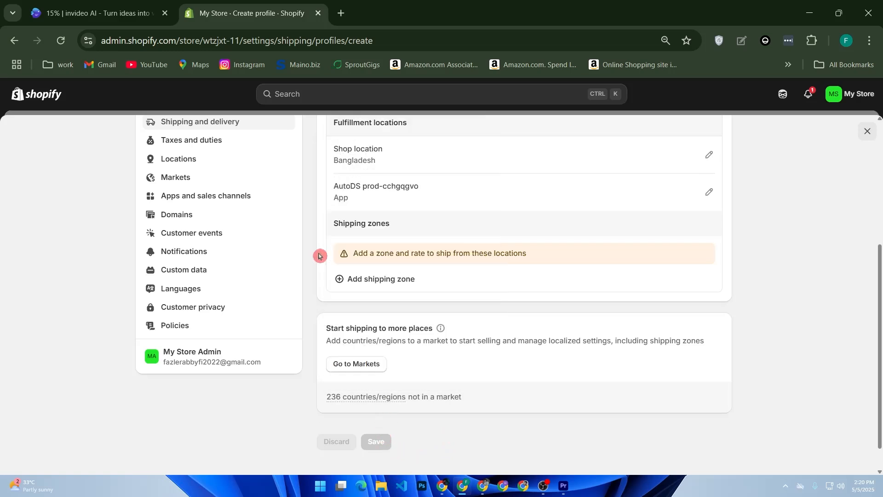
scroll(320, 237, "up", 5)
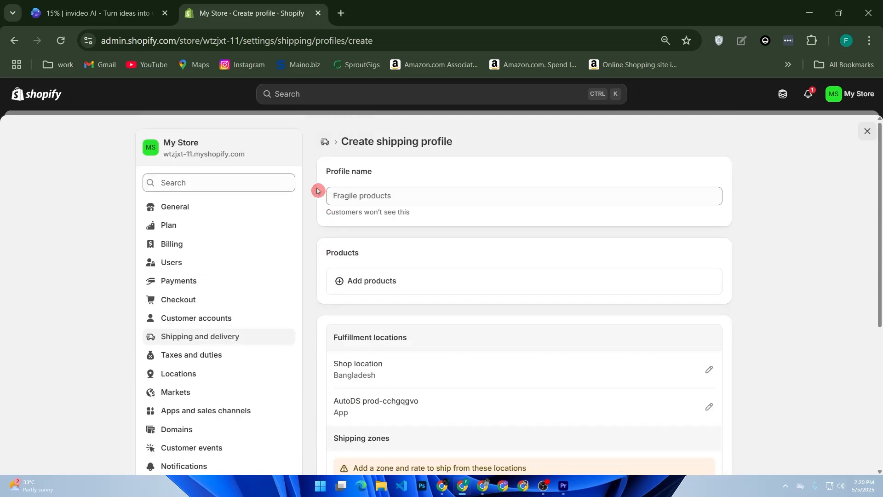
key("alt+Left")
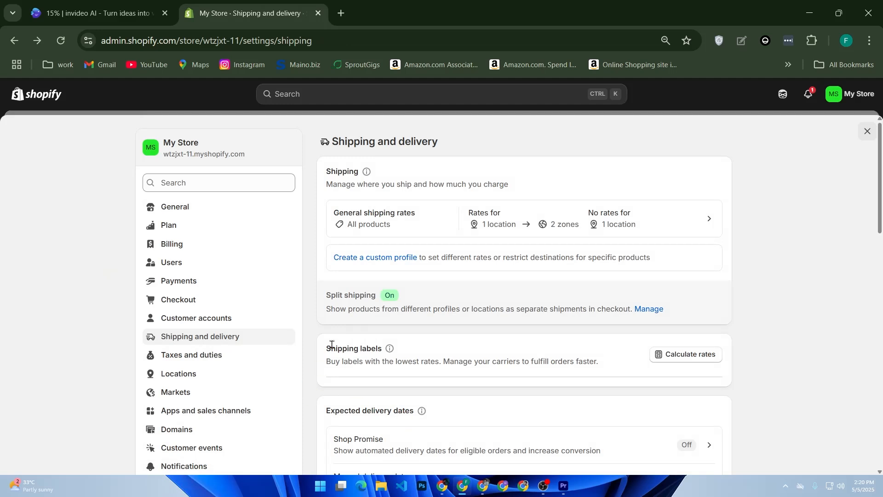
Step: Open the general shipping rates profile and find its shipping zones
left_click(352, 181)
left_click(566, 241)
left_click(665, 224)
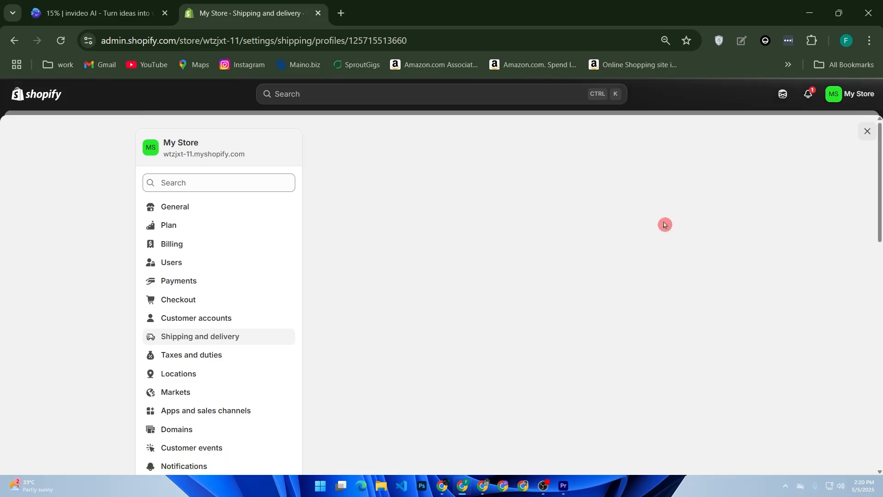
scroll(555, 291, "down", 4)
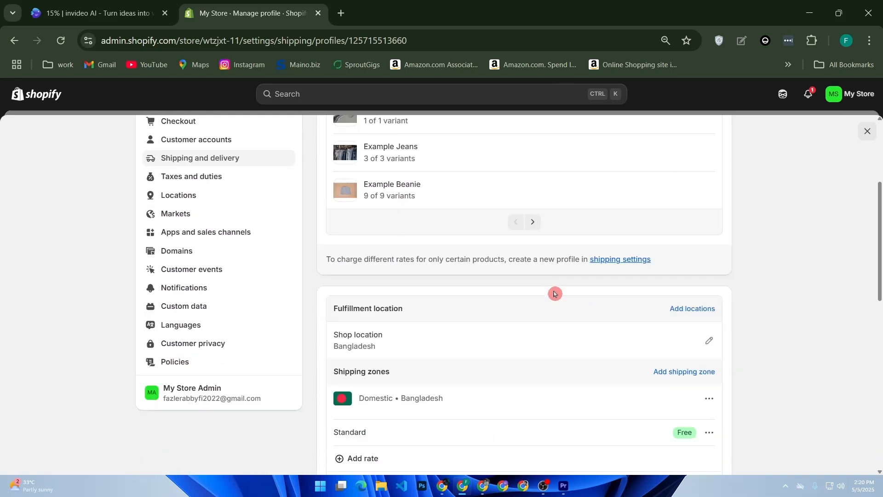
scroll(554, 294, "down", 1)
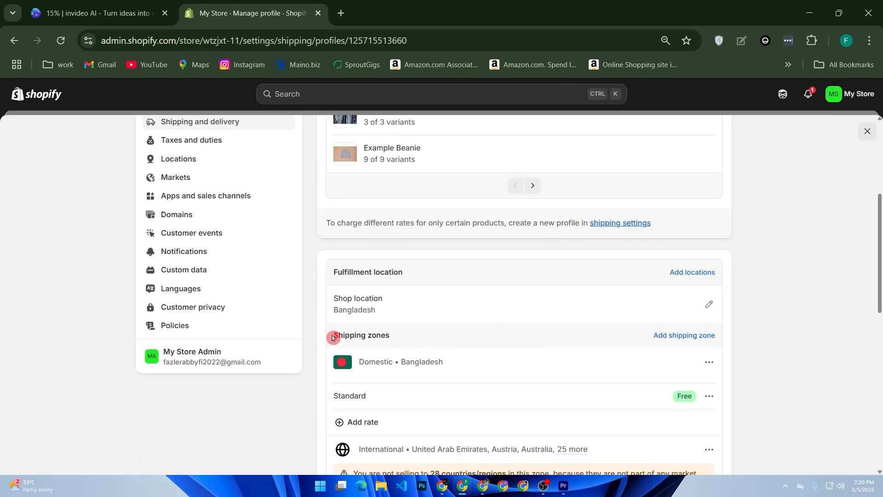
left_click_drag(334, 338, 399, 336)
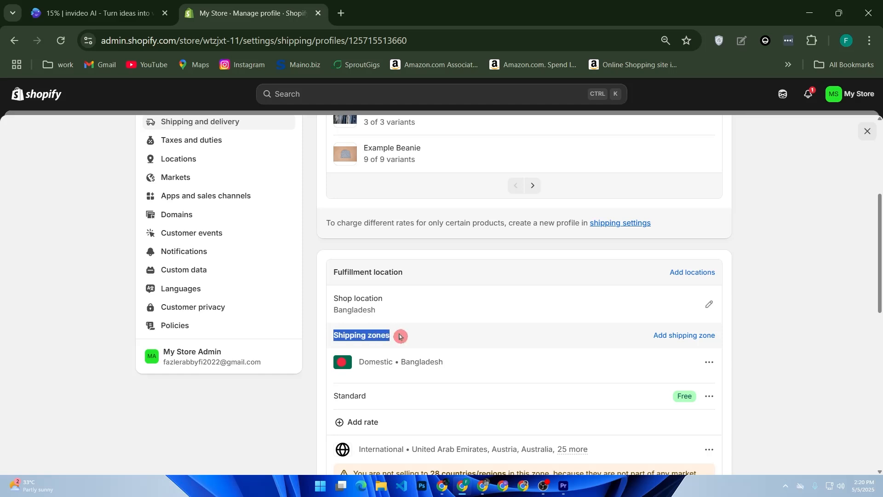
Step: Start a new shipping zone, search its countries and regions for "usa" and clear the search
left_click(696, 336)
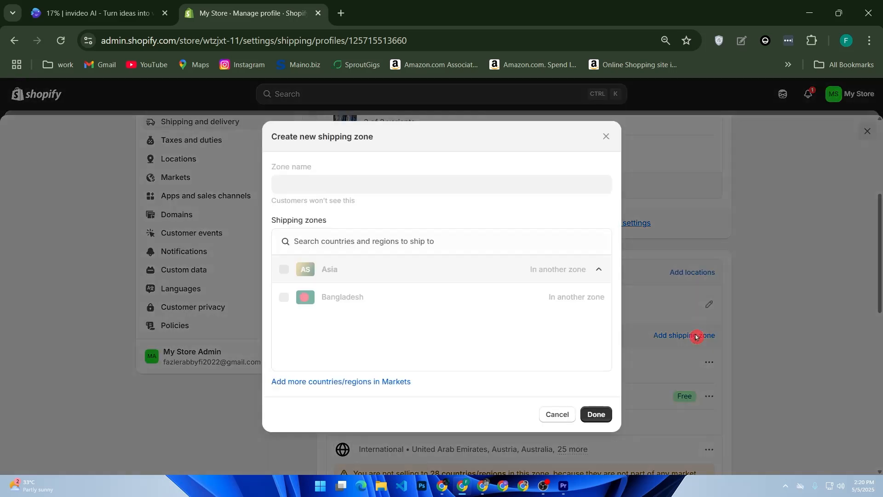
left_click(378, 240)
left_click(505, 234)
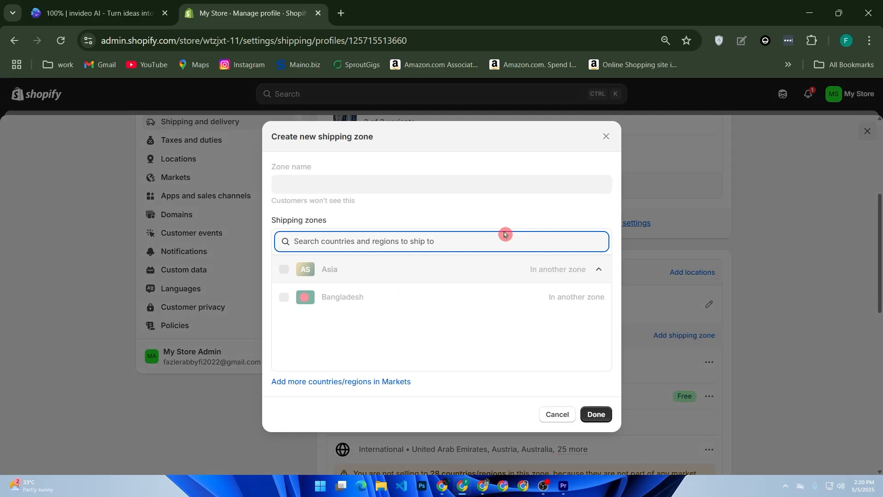
type("usa")
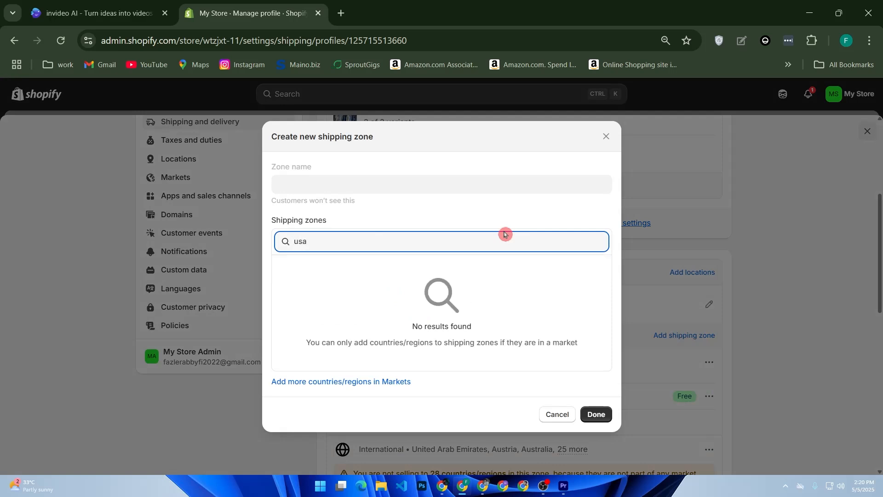
key("BackSpace")
key("BackSpace")
key("BackSpace")
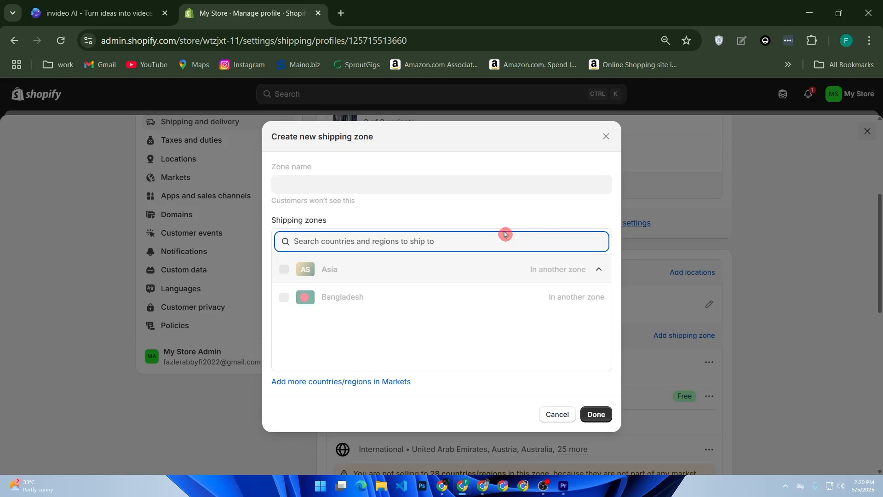
Step: Try to select Asia and Bangladesh for the new shipping zone and confirm it, and cancel the zone creation
left_click(283, 271)
left_click(336, 281)
left_click(324, 298)
left_click(330, 190)
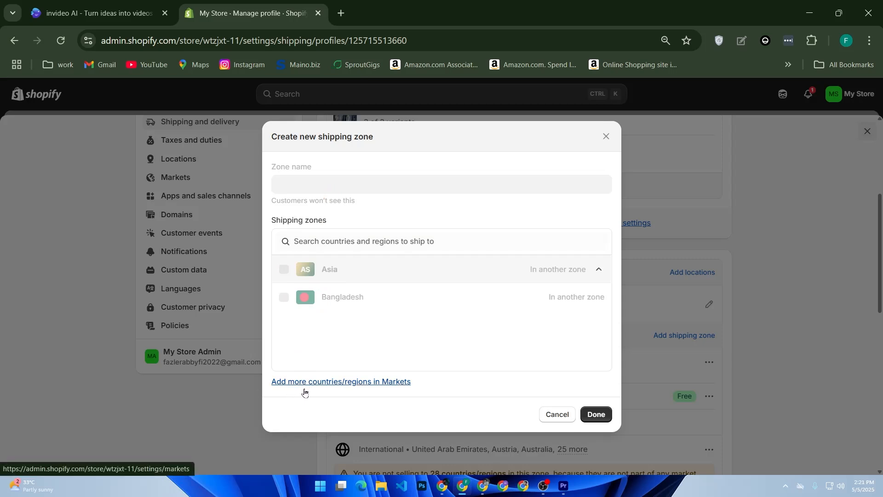
left_click(582, 380)
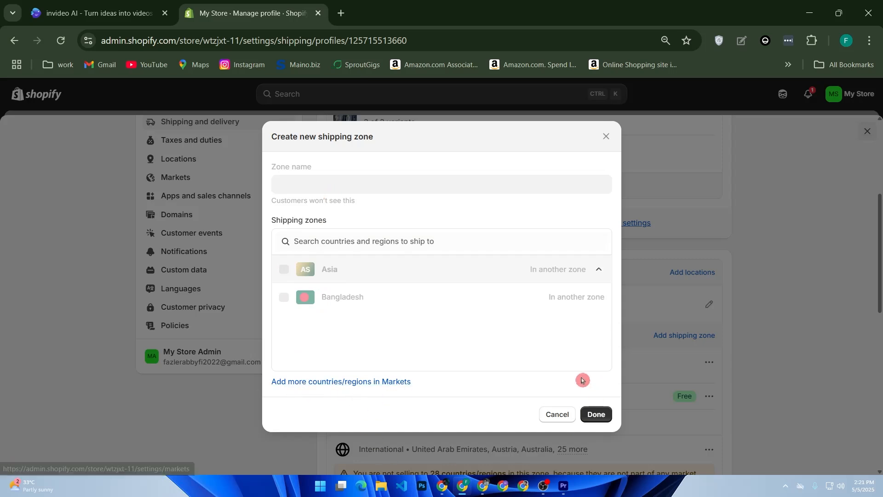
left_click(592, 416)
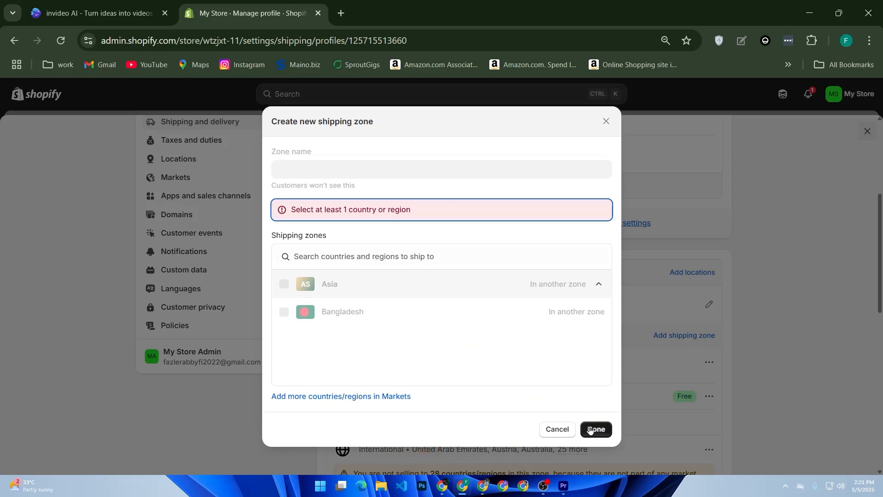
left_click(518, 433)
left_click(545, 432)
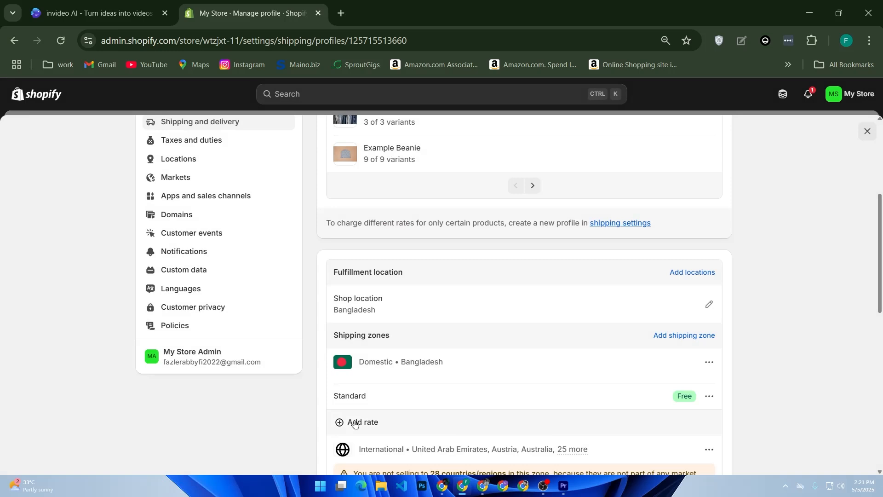
Step: Start a new rate for the domestic Bangladesh zone, using a flat rate with the Custom shipping rate option
scroll(354, 424, "down", 2)
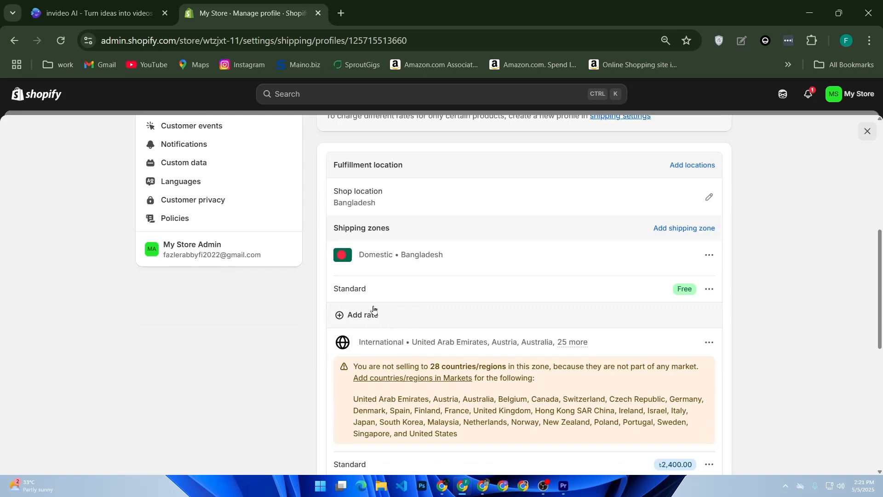
left_click(367, 317)
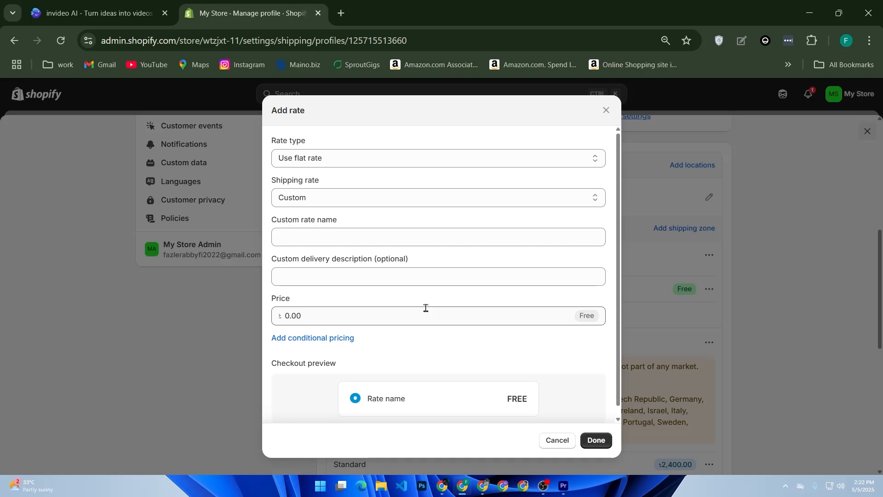
scroll(407, 315, "down", 1)
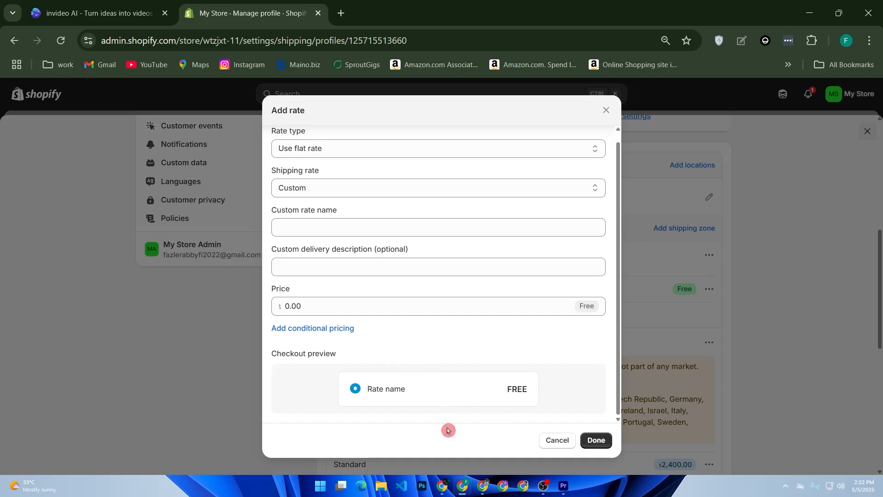
left_click_drag(300, 110, 426, 244)
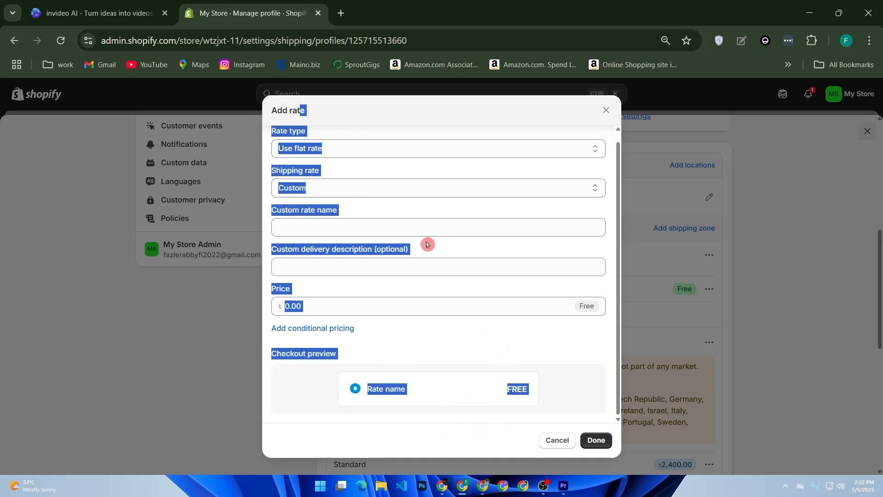
left_click(374, 347)
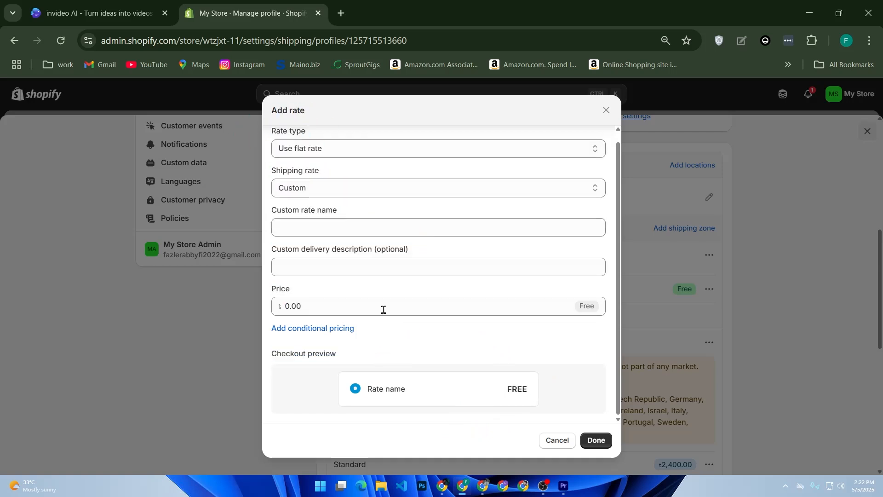
scroll(314, 153, "up", 1)
left_click(321, 161)
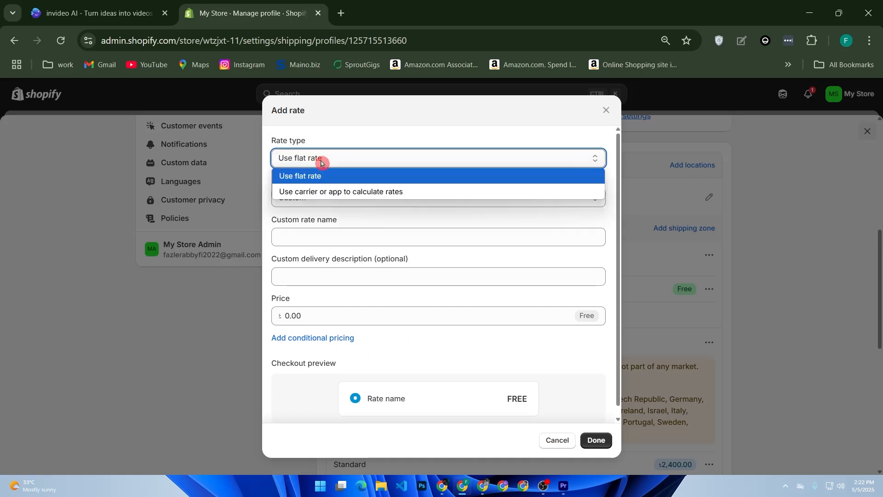
left_click(305, 181)
left_click(367, 205)
left_click(360, 215)
Step: Name the custom rate "Free Shipping"
left_click(351, 230)
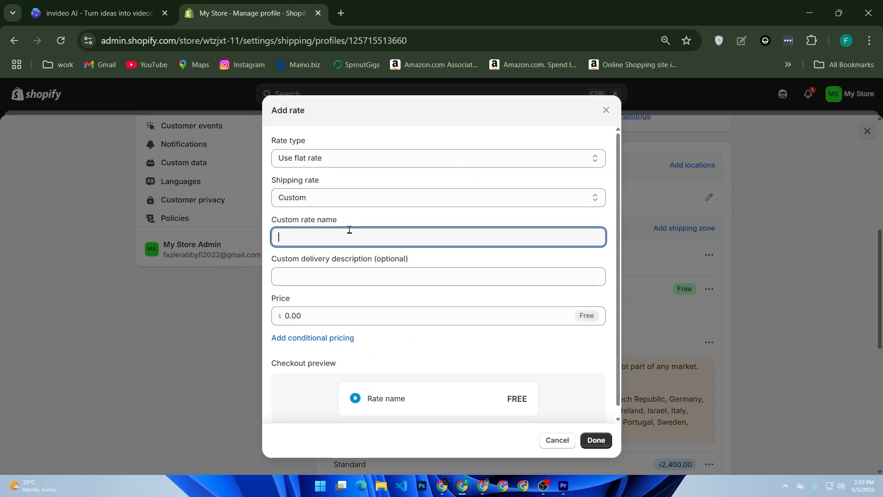
type("Free Shipi=p")
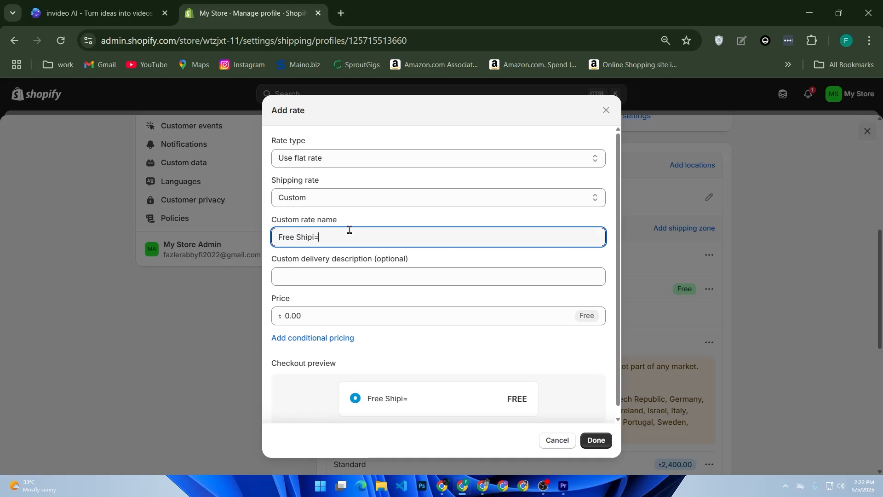
key("BackSpace")
key("BackSpace")
key("BackSpace")
type("ping")
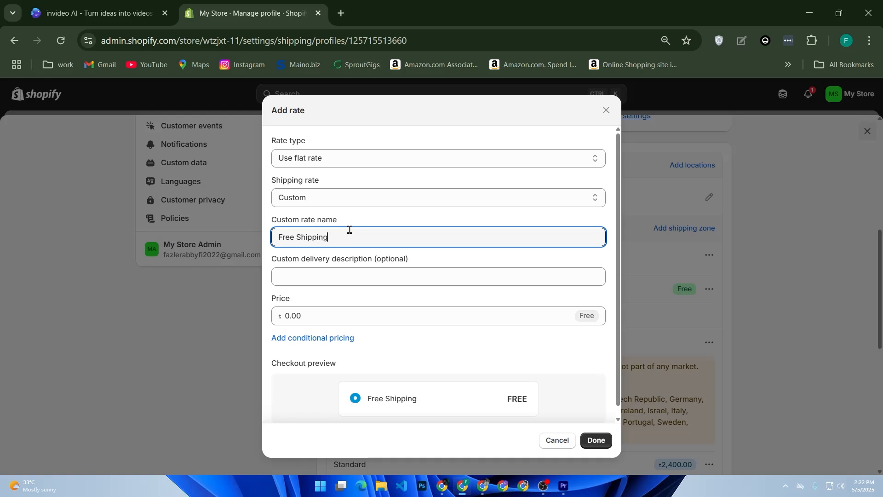
left_click(351, 229)
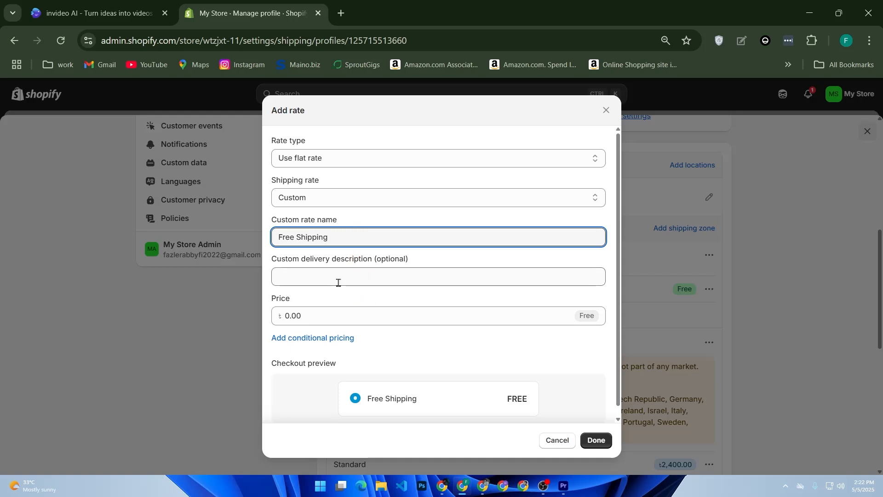
Step: Set the rate's delivery description to "Tracking number provided" and its price to 500
left_click(343, 316)
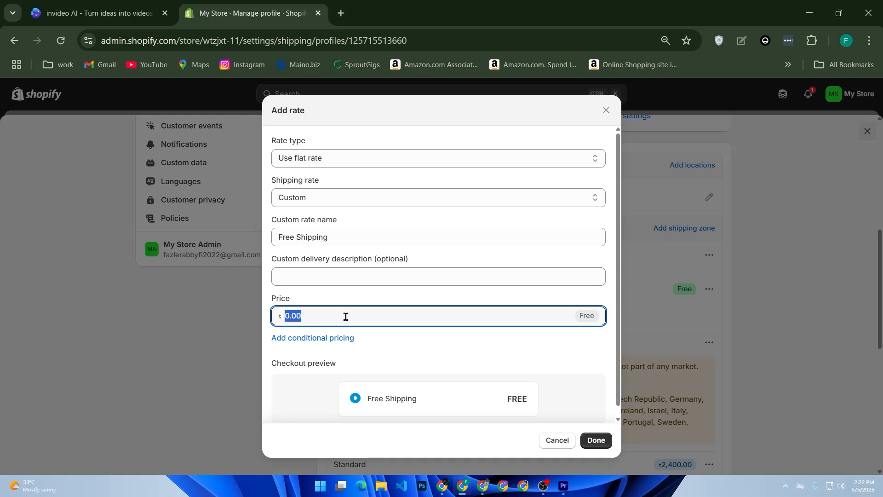
left_click(351, 280)
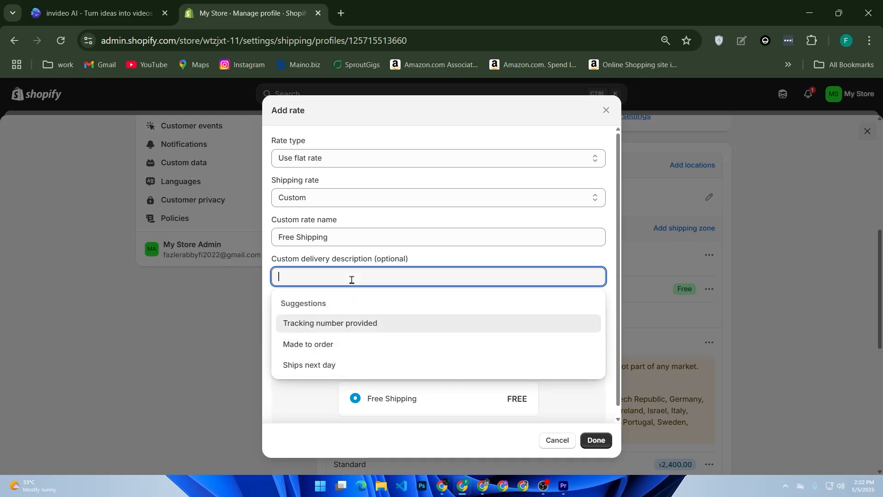
left_click(341, 323)
left_click(344, 316)
type("500")
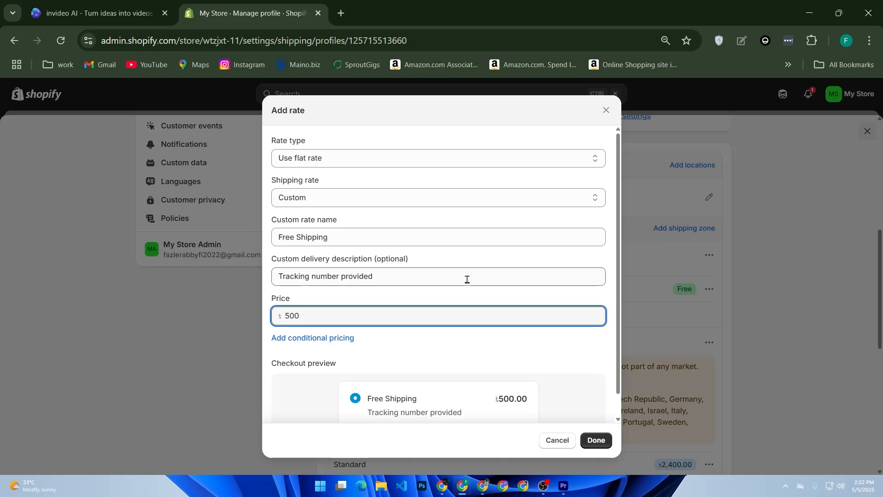
Step: Change the custom rate's delivery description to "Made to order"
left_click(448, 350)
scroll(450, 350, "down", 1)
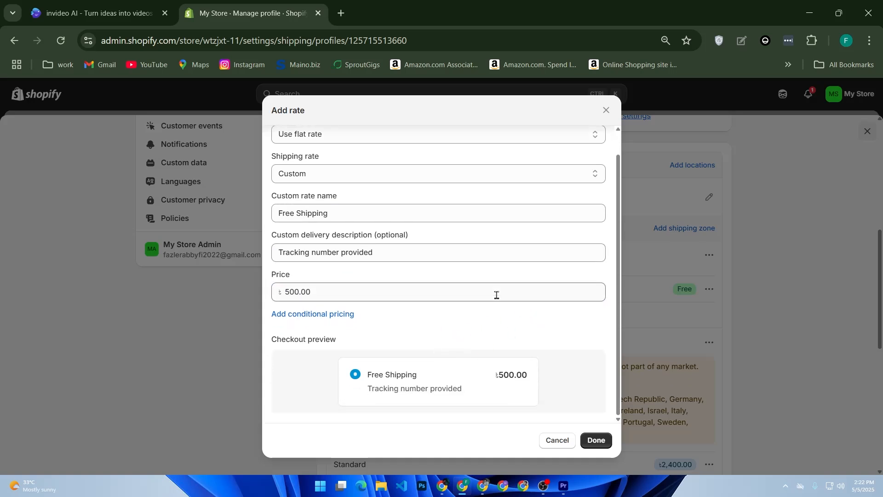
left_click(473, 255)
left_click(417, 316)
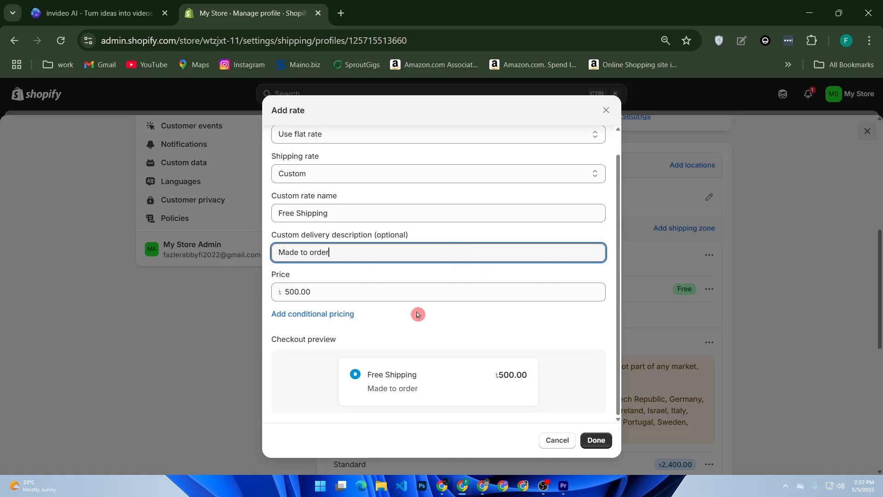
Step: Set the rate's delivery description to "Tracking number provided" and save the finished rate to the shipping profile
left_click(421, 254)
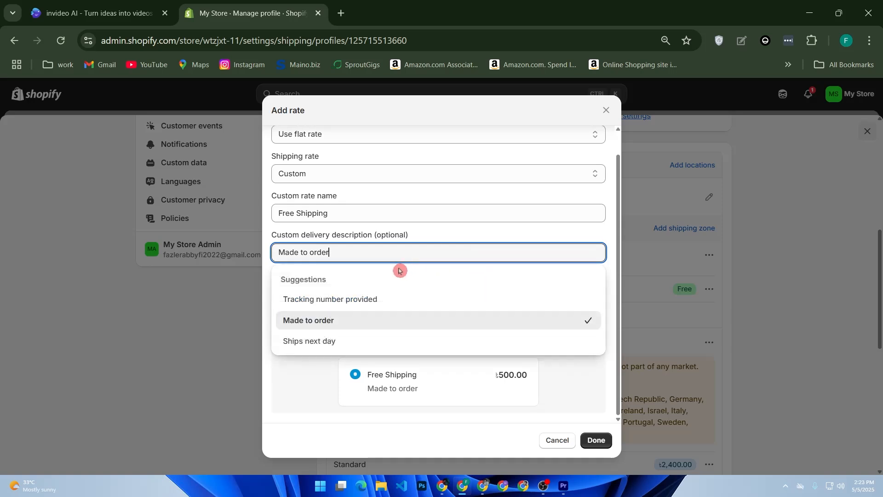
left_click(359, 299)
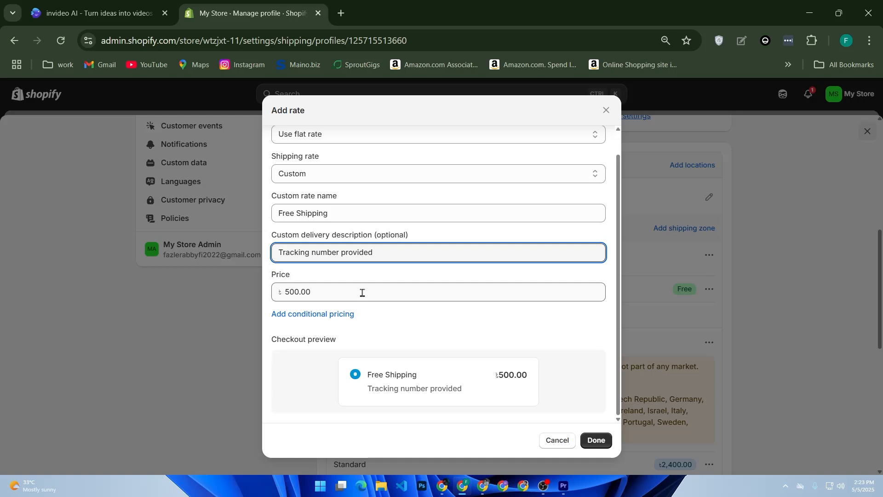
left_click(596, 440)
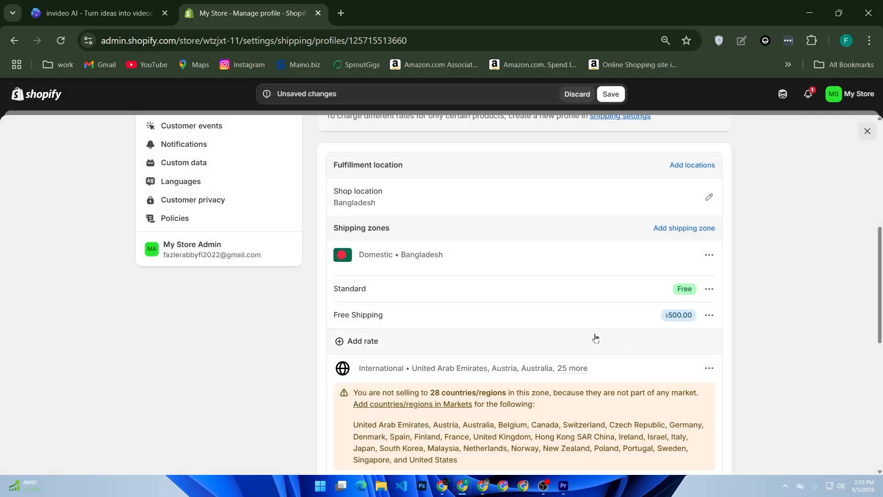
left_click(602, 95)
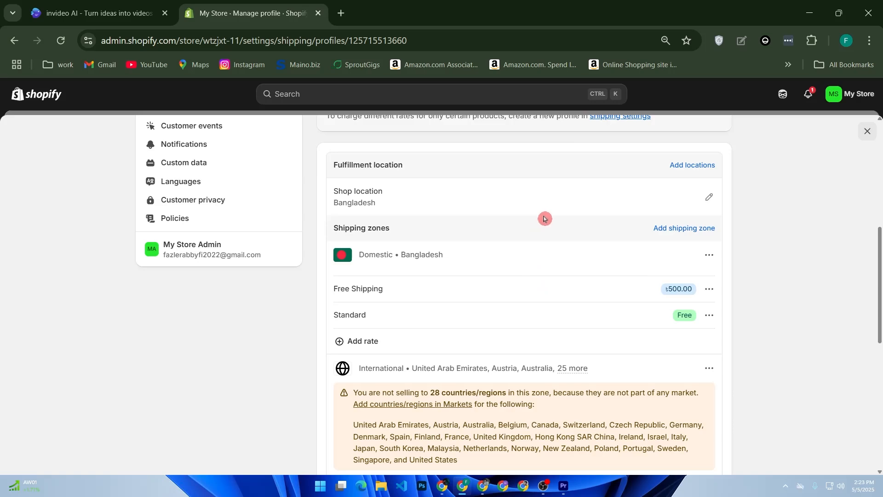
Step: Return to the Shipping and delivery settings and open the Local delivery setup
scroll(556, 249, "up", 7)
scroll(558, 250, "down", 2)
scroll(557, 250, "up", 2)
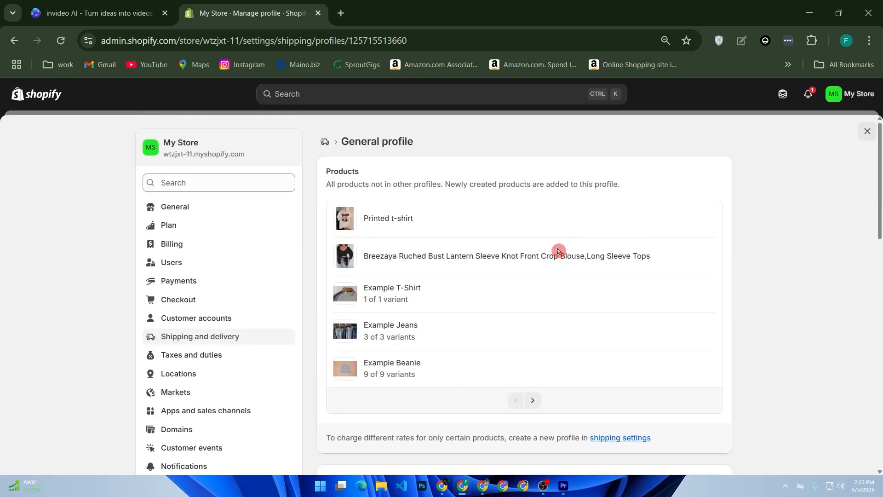
left_click(323, 141)
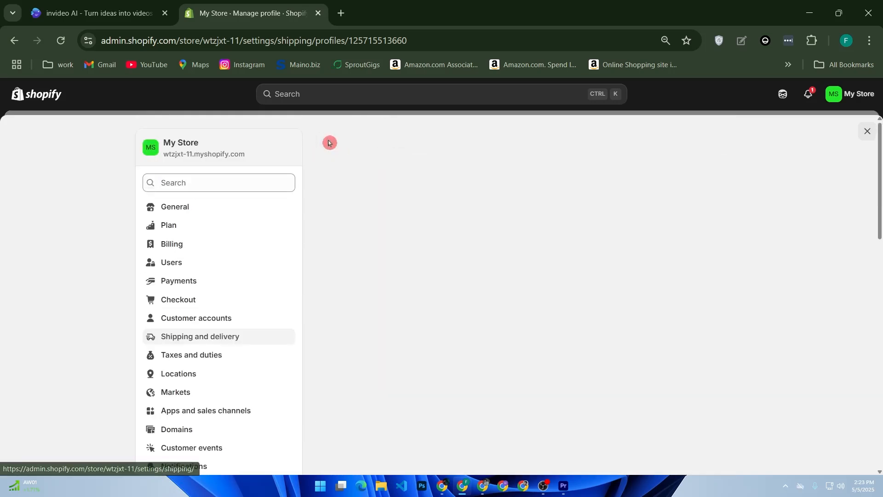
scroll(371, 221, "down", 6)
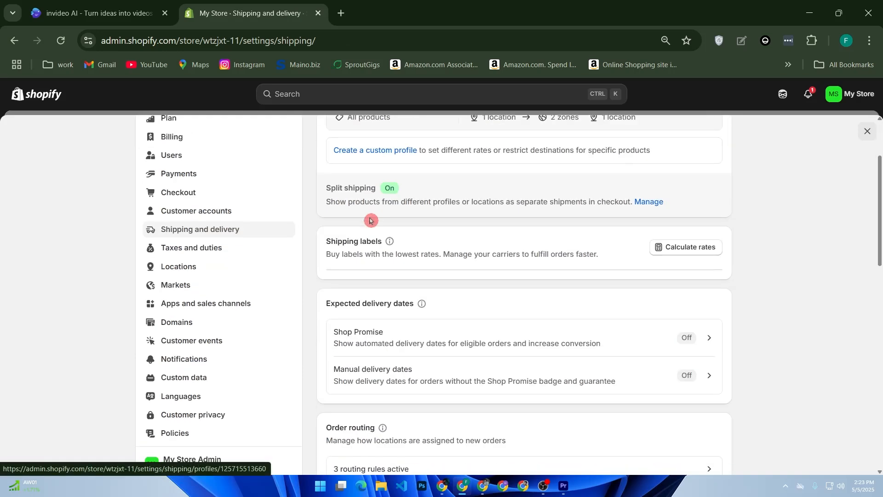
scroll(371, 220, "down", 4)
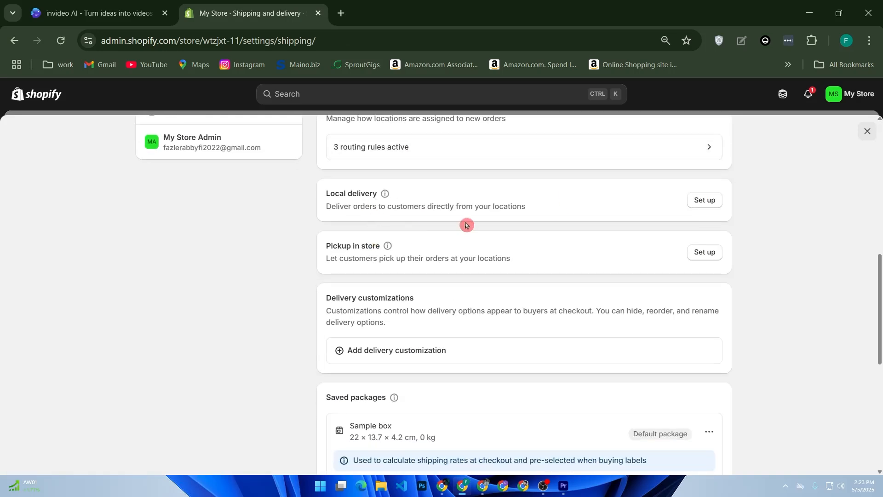
left_click(704, 200)
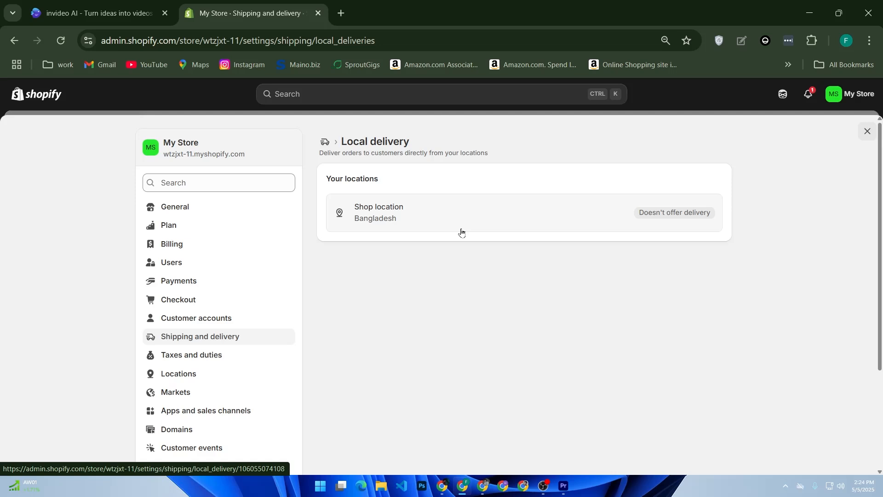
Step: Go back to the Shipping and delivery overview and review the third-party calculated rates at checkout section
left_click(324, 142)
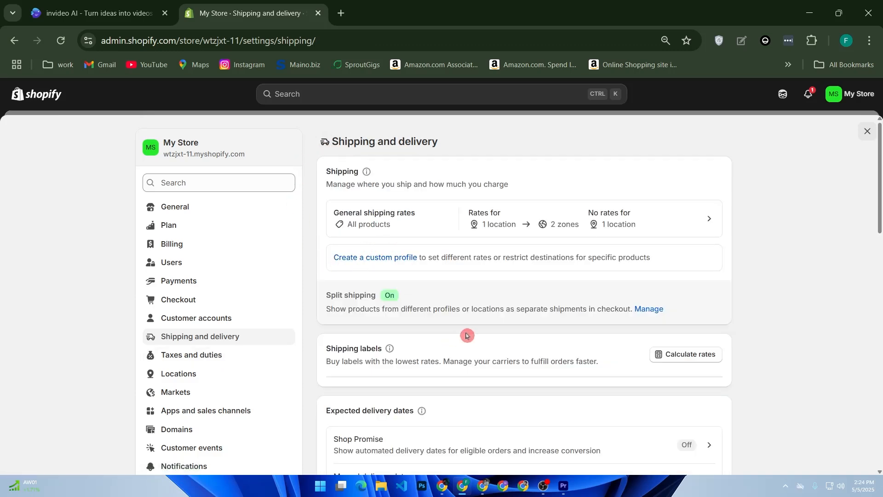
scroll(461, 333, "down", 5)
scroll(461, 333, "down", 5)
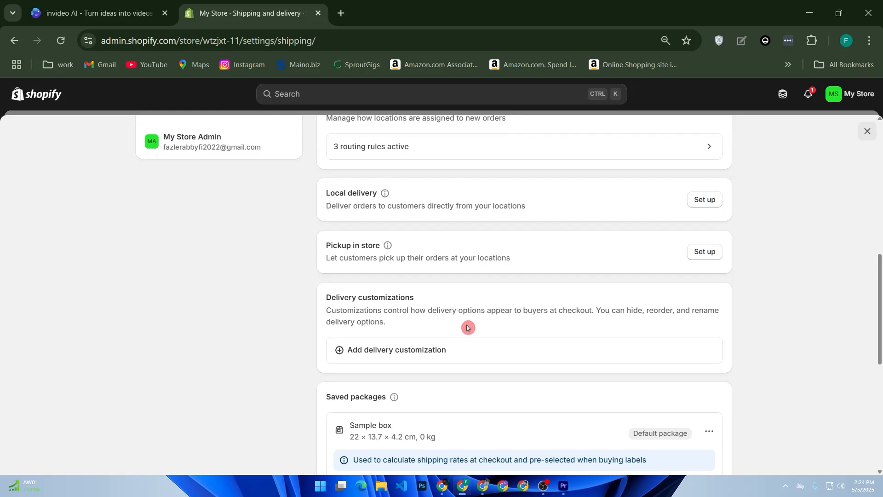
scroll(474, 325, "down", 5)
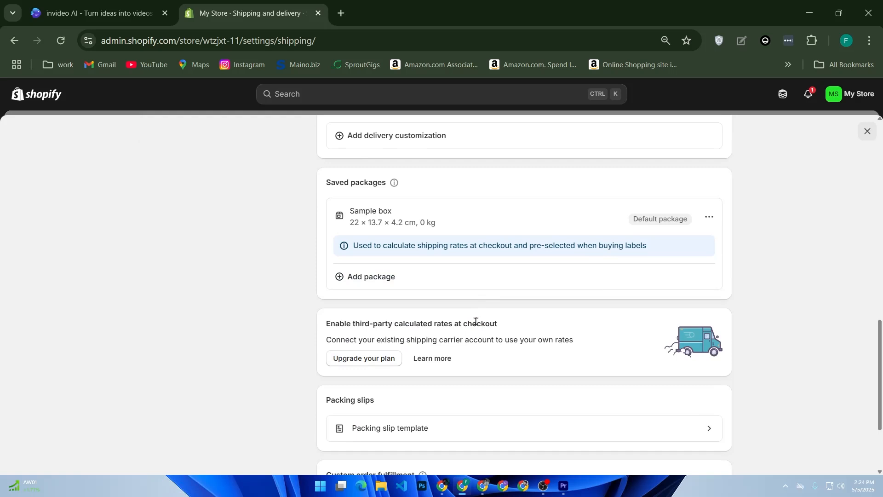
scroll(476, 323, "down", 3)
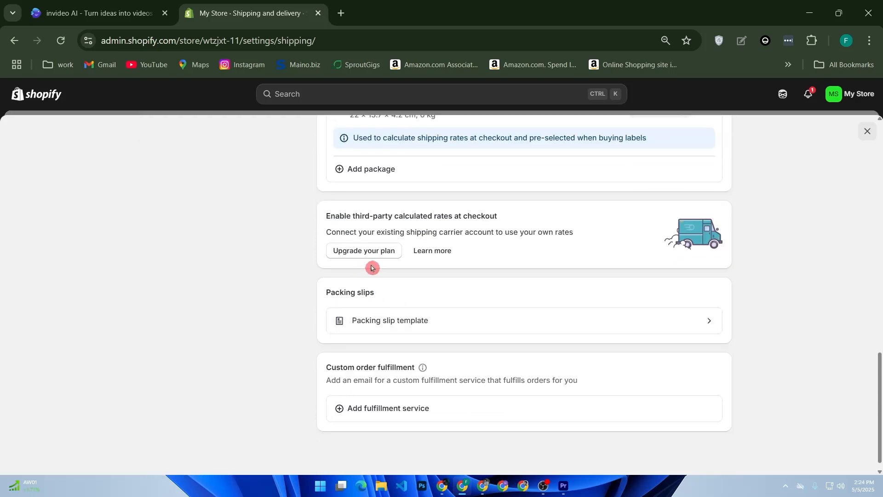
left_click_drag(322, 217, 509, 216)
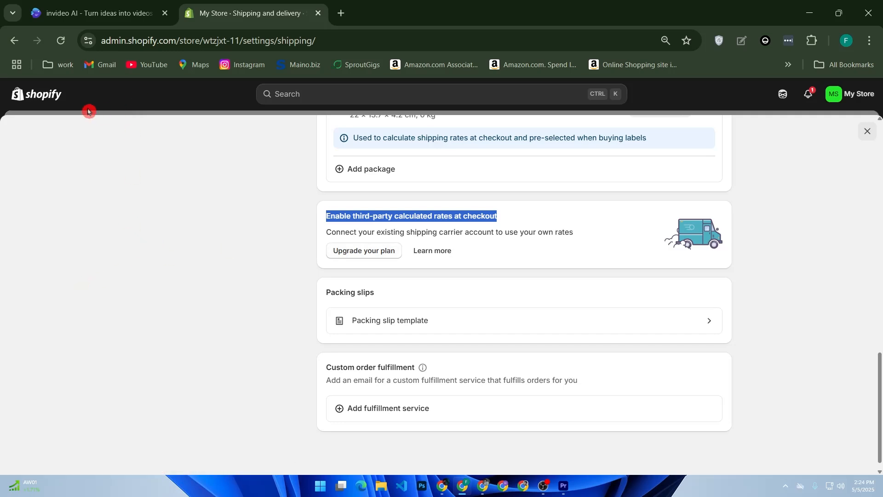
Step: Leave the settings for the admin home, open the Online Store themes and view the storefront
scroll(164, 186, "up", 10)
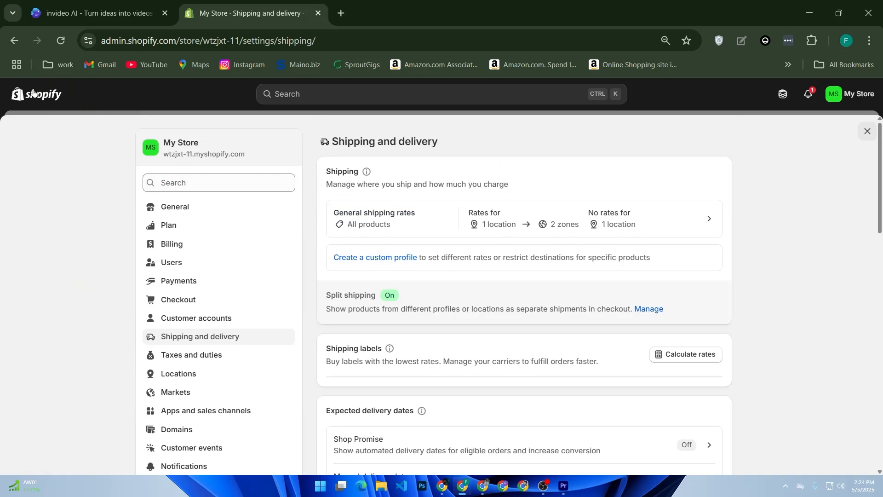
left_click(55, 105)
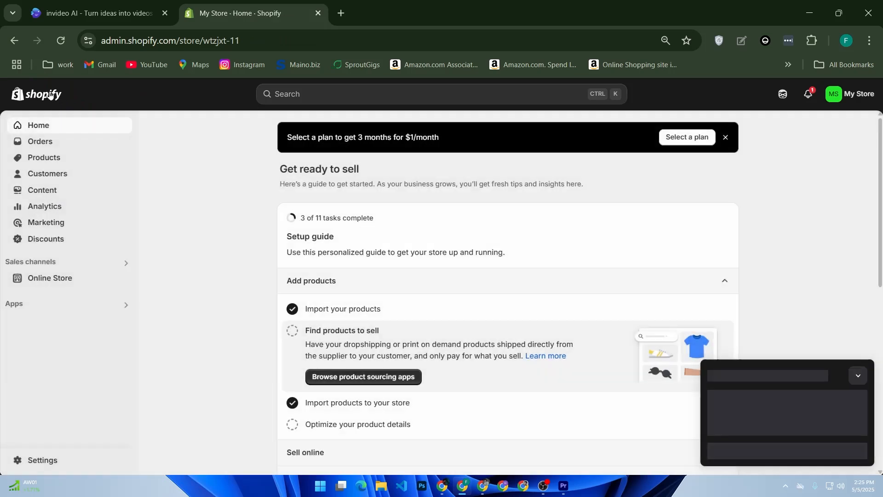
left_click(106, 335)
left_click(85, 280)
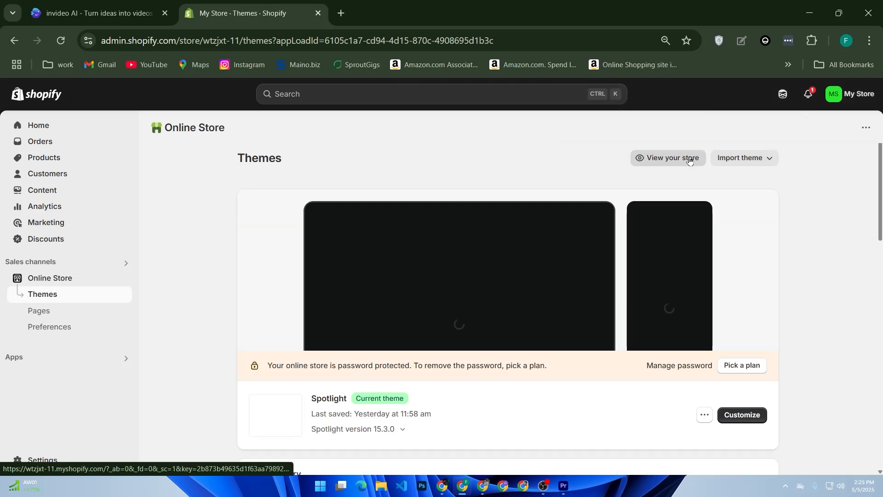
left_click(668, 161)
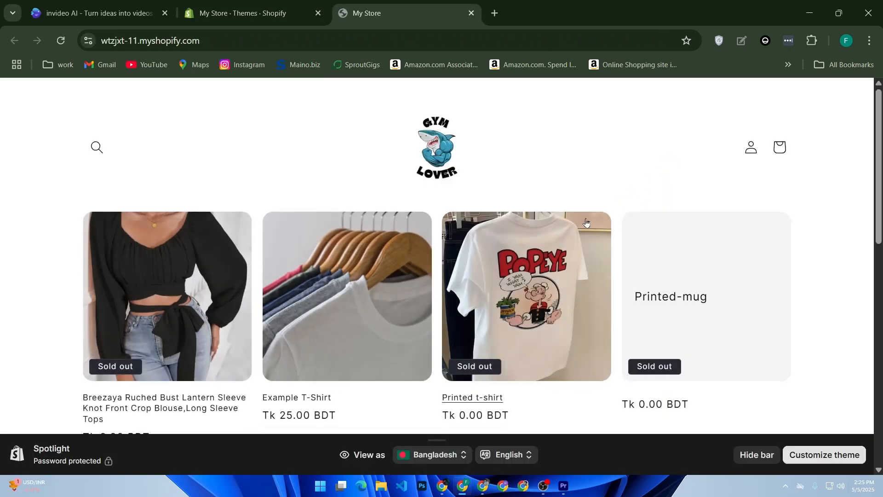
Step: Open the Example T-Shirt product and add one in color Green and size S to the cart
left_click(373, 298)
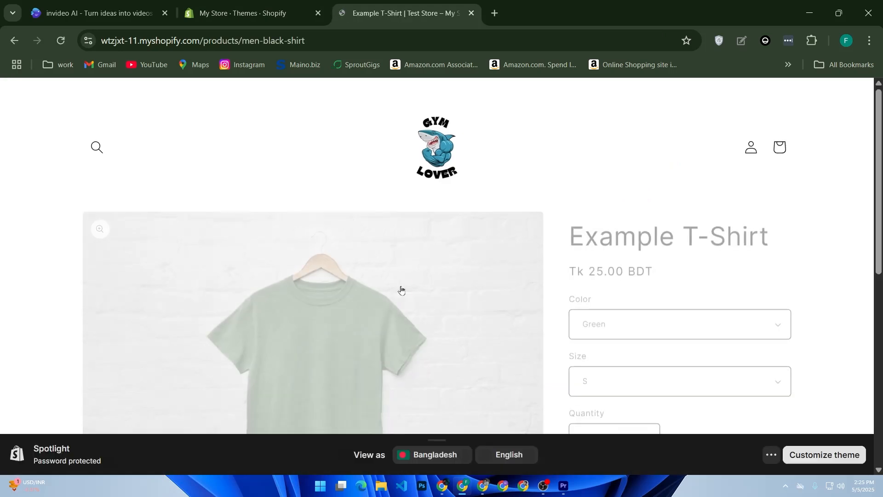
scroll(475, 275, "down", 2)
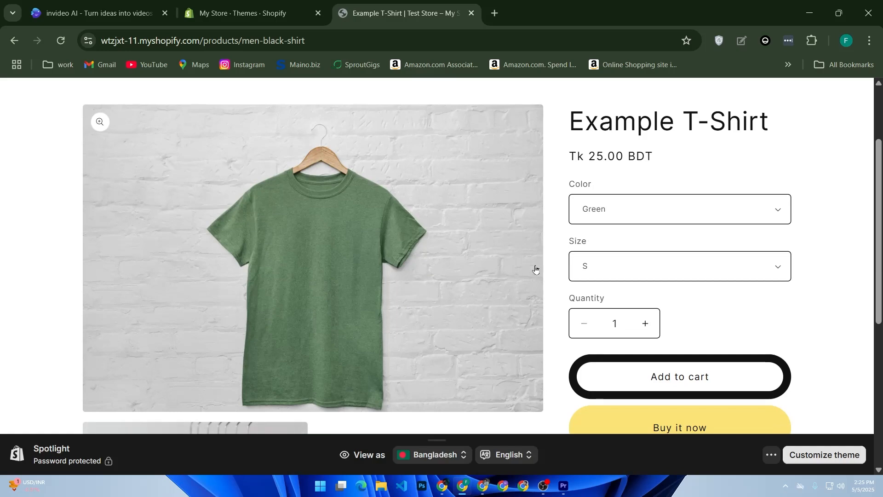
left_click(626, 219)
left_click(626, 231)
left_click(614, 267)
left_click(611, 289)
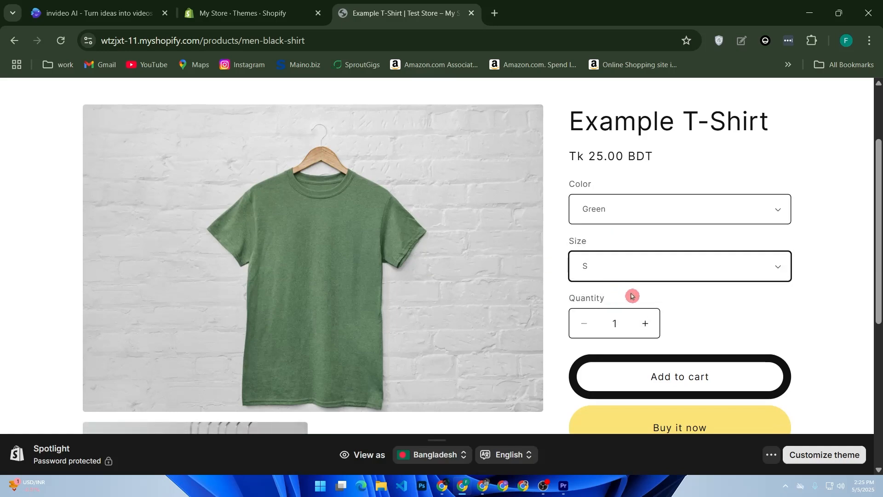
scroll(631, 294, "down", 4)
left_click(644, 173)
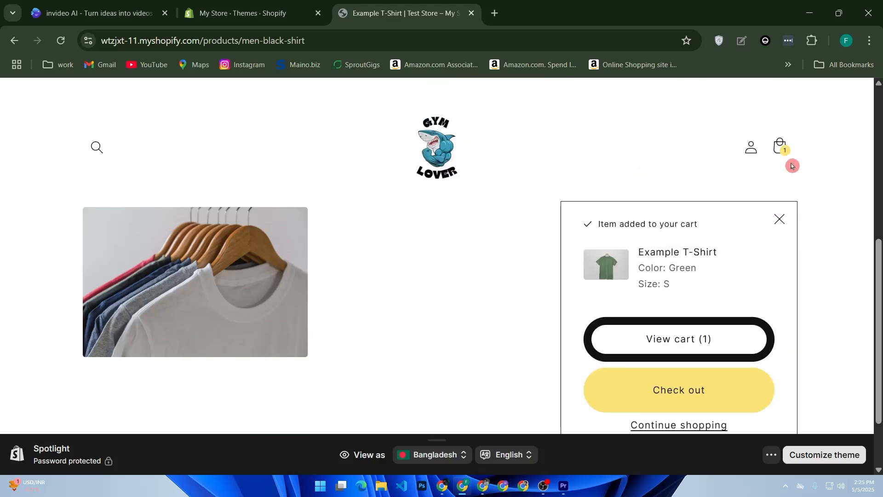
Step: Open the shopping cart and review the item and its estimated total
left_click(781, 148)
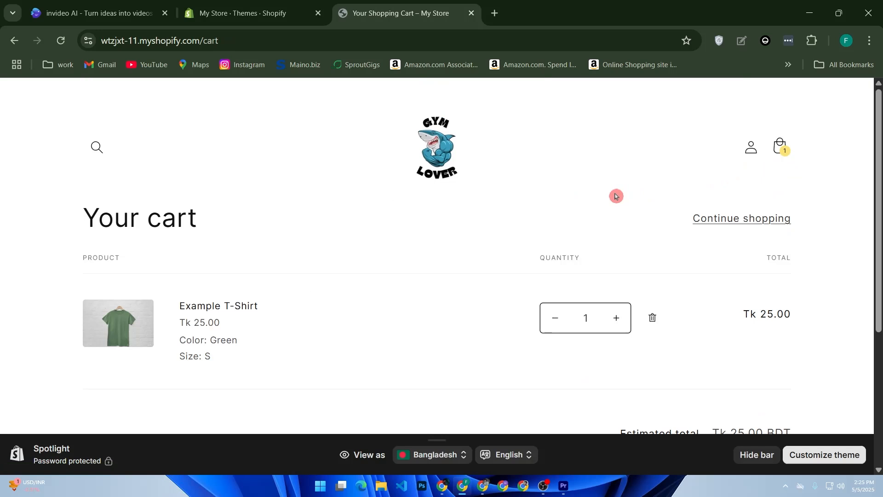
scroll(615, 194, "down", 4)
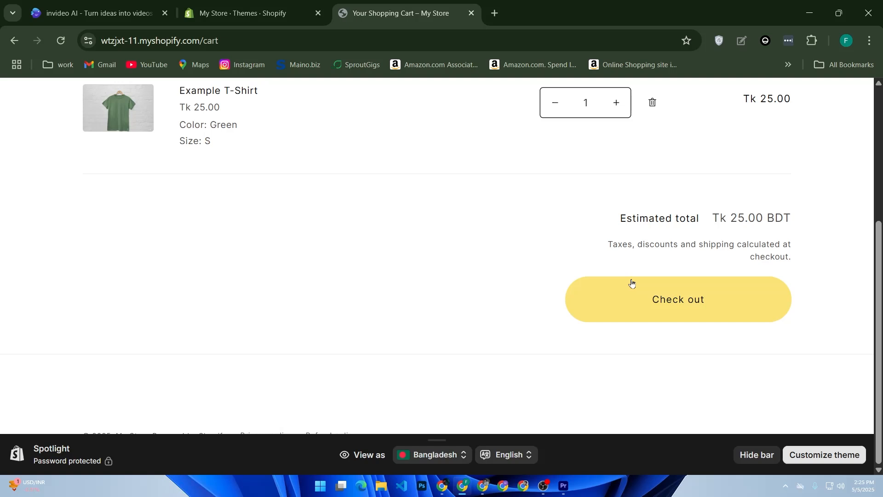
scroll(631, 282, "up", 5)
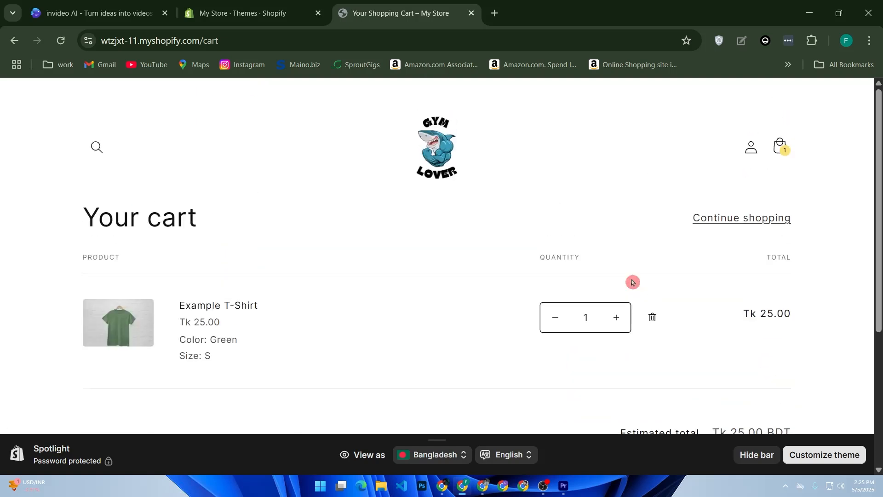